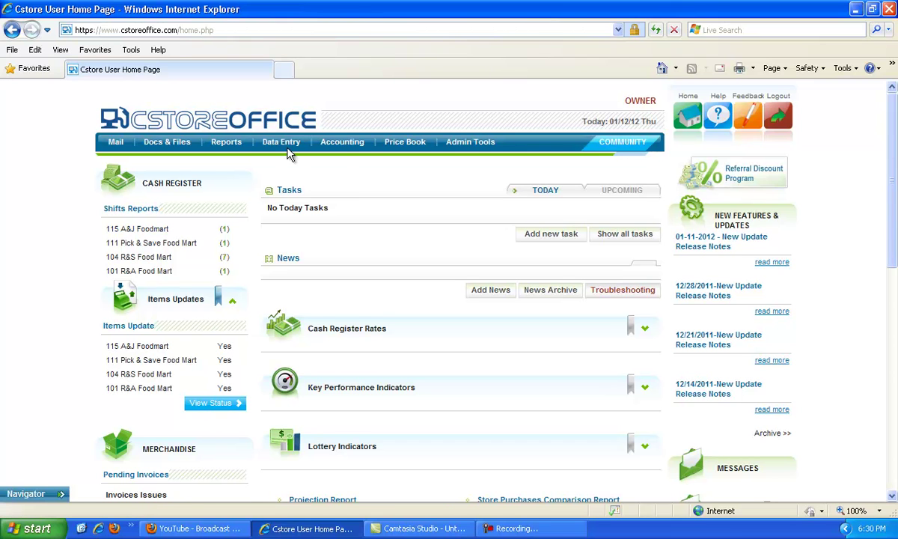
- Open the pending invoices report for 115 A&J Foodmart and examine its current invoices, cost exceptions and loose merchandise payments
{"action": "mouse_move", "coordinate": [285, 144]}
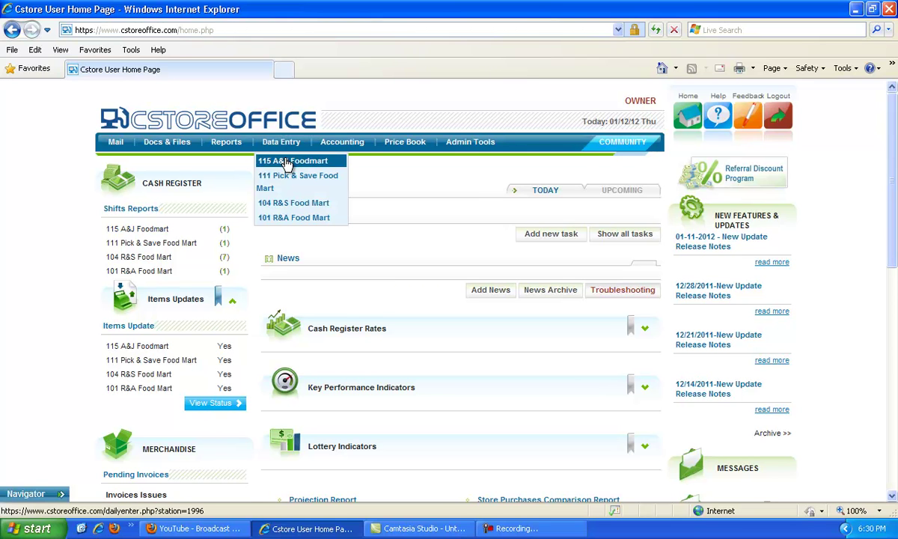
{"action": "scroll", "coordinate": [70, 304], "scroll_direction": "down", "scroll_amount": 3}
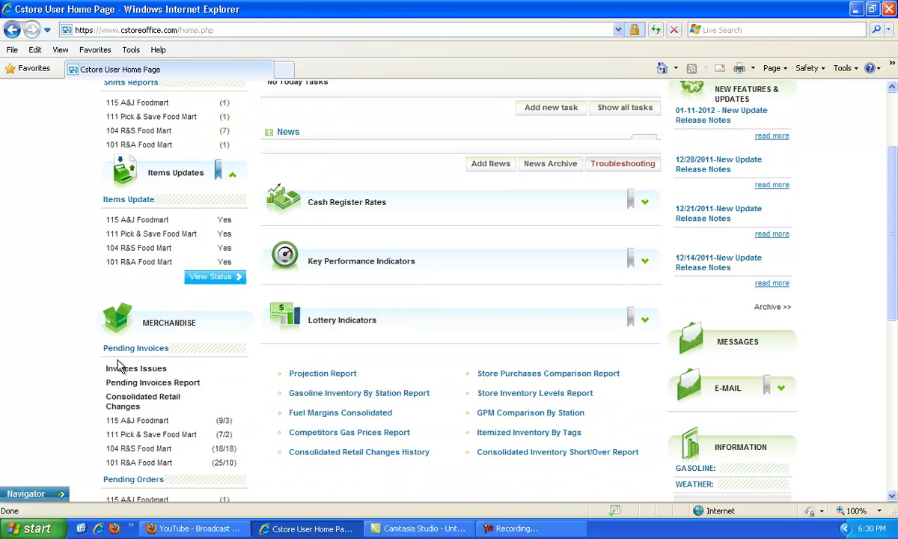
{"action": "left_click", "coordinate": [157, 433]}
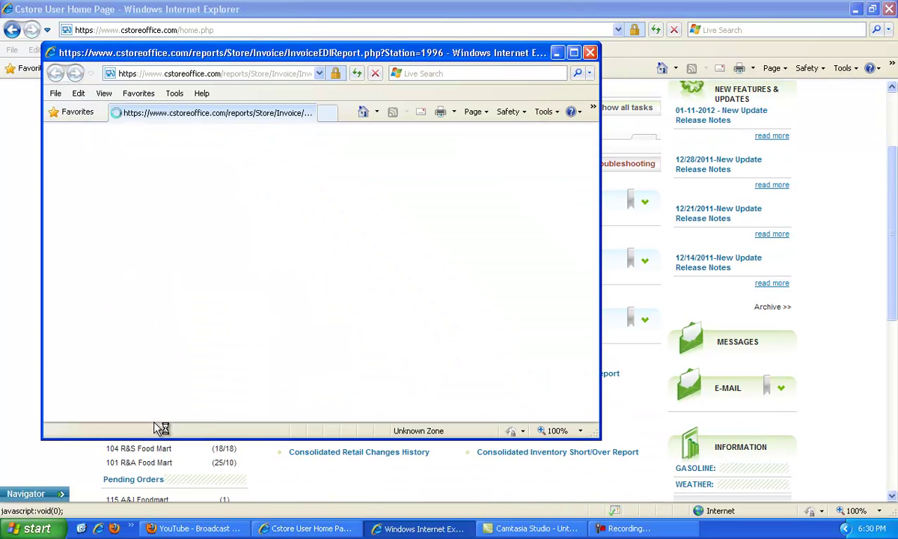
{"action": "left_click", "coordinate": [575, 53]}
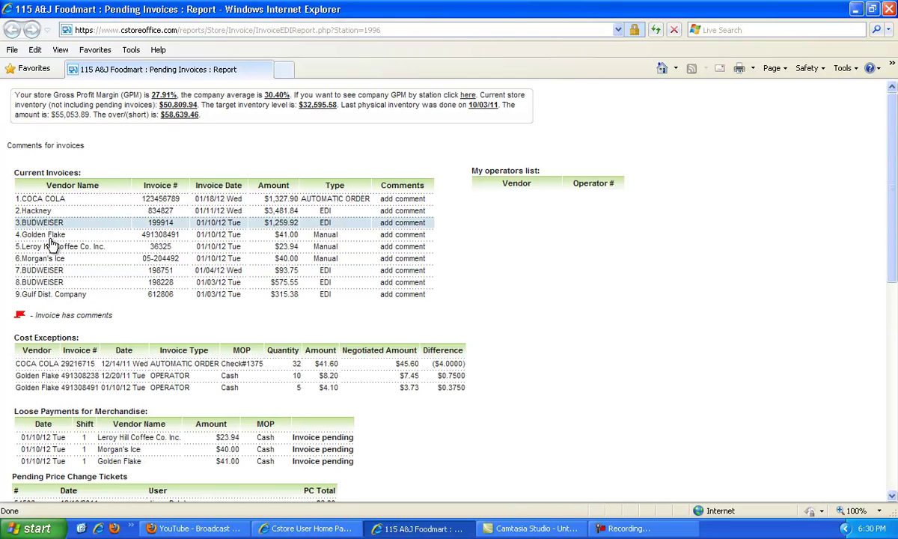
{"action": "scroll", "coordinate": [66, 330], "scroll_direction": "down", "scroll_amount": 1}
{"action": "scroll", "coordinate": [66, 329], "scroll_direction": "down", "scroll_amount": 3}
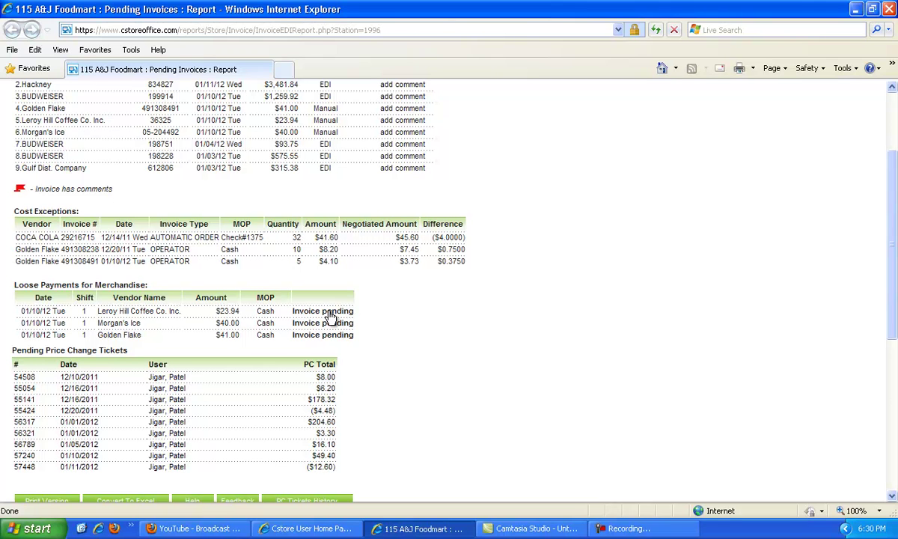
- Return to the home page and open the store invoice entry form for 115 A&J Foodmart
{"action": "key", "text": "alt+Tab"}
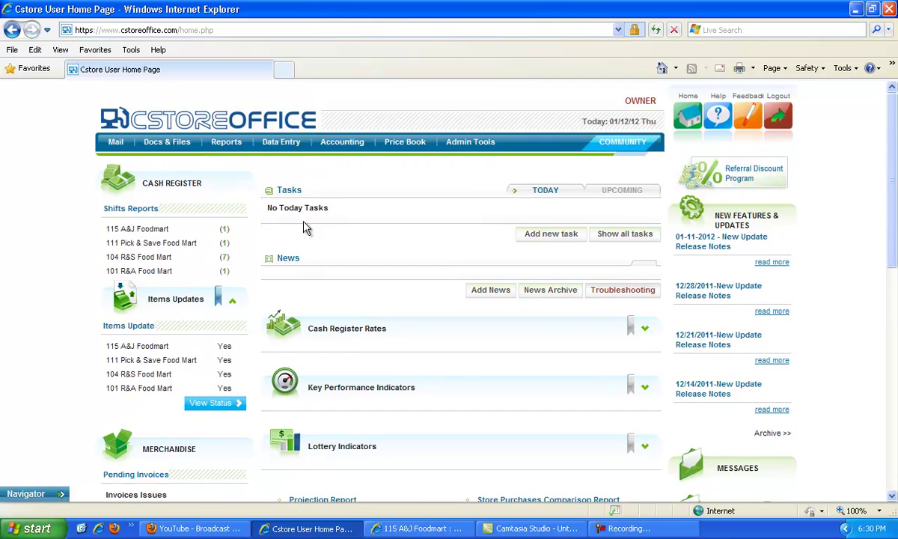
{"action": "mouse_move", "coordinate": [287, 149]}
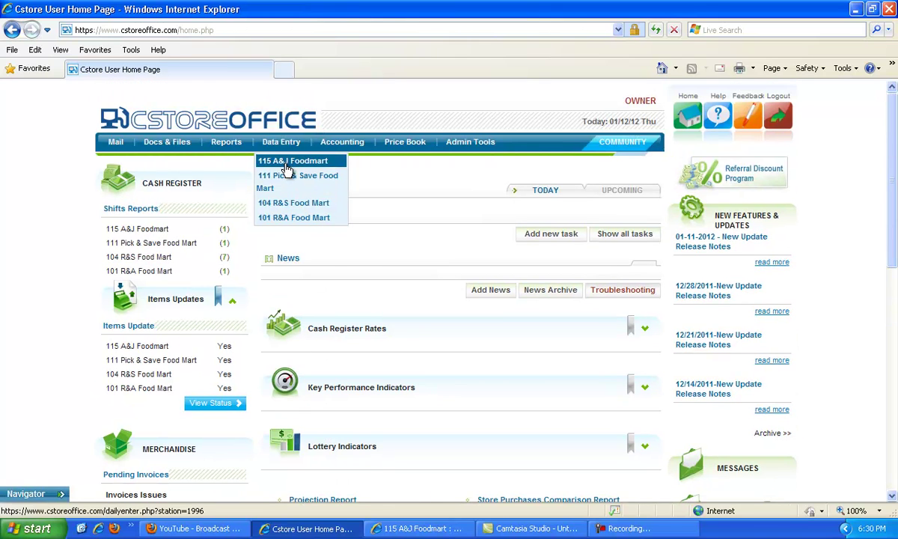
{"action": "left_click", "coordinate": [287, 166]}
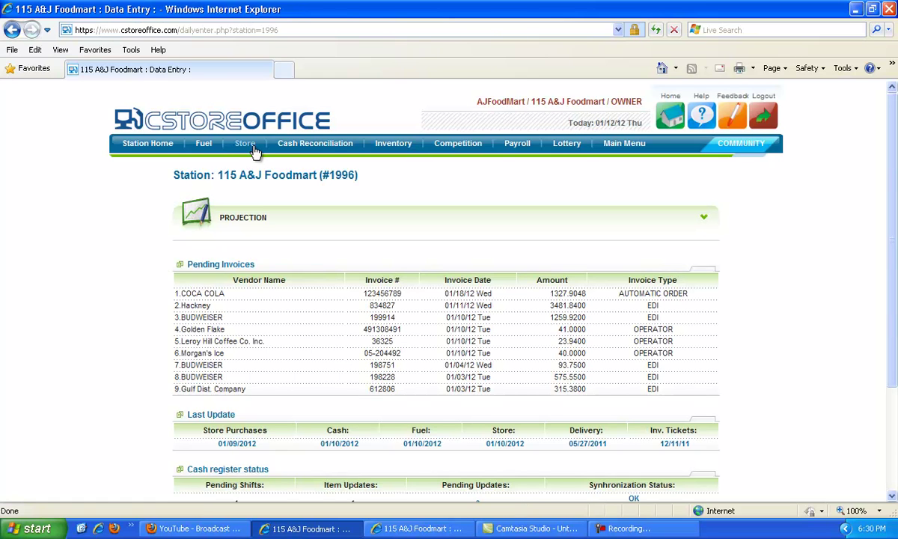
{"action": "left_click", "coordinate": [247, 148]}
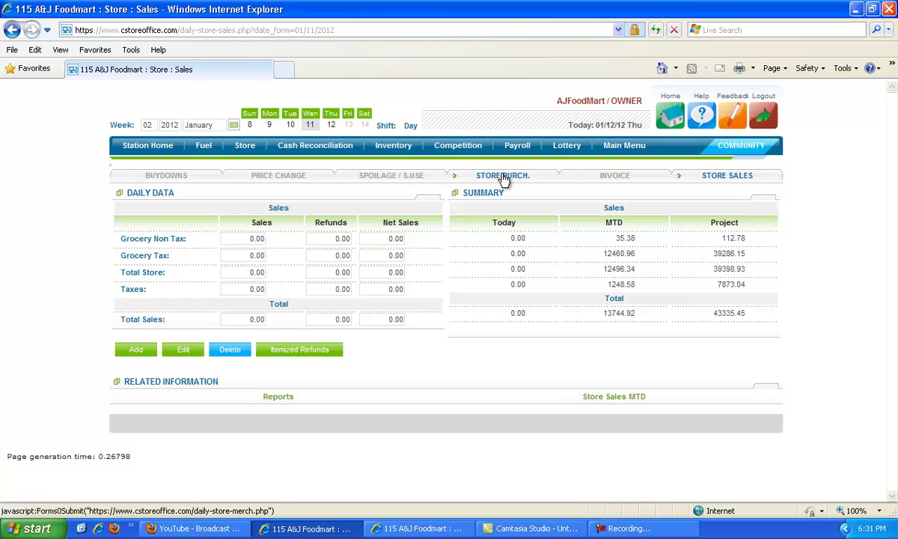
{"action": "left_click", "coordinate": [610, 181]}
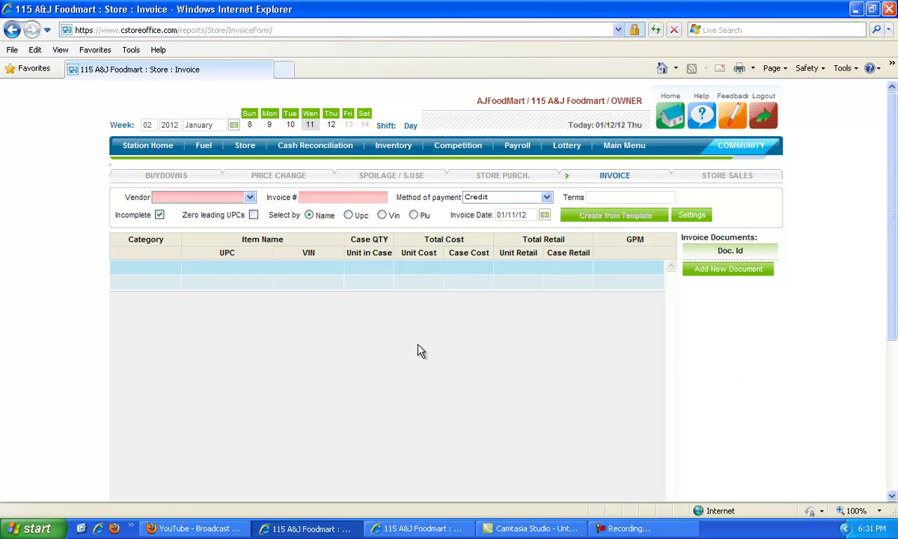
- Set the invoice's vendor to Swisher Company, enter the invoice number, and choose Cash as the method of payment
{"action": "left_click", "coordinate": [415, 528]}
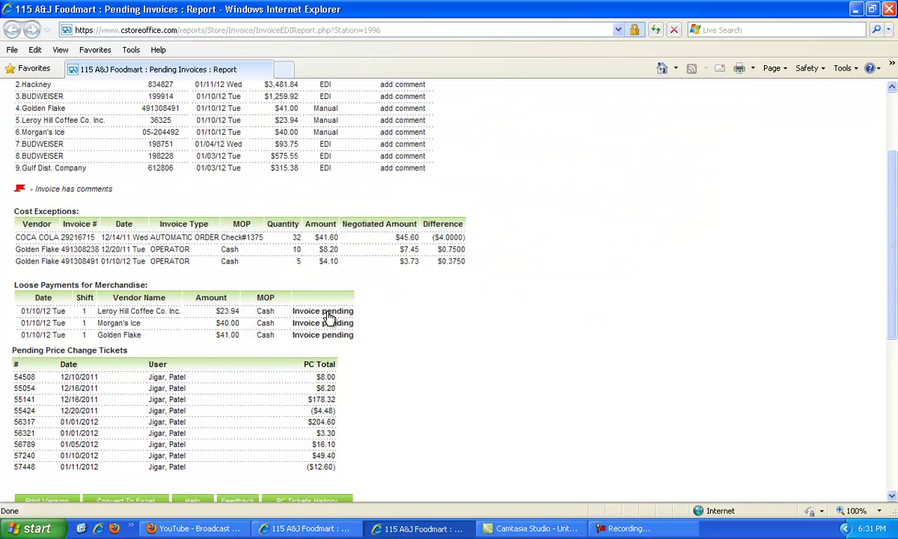
{"action": "left_click", "coordinate": [306, 528]}
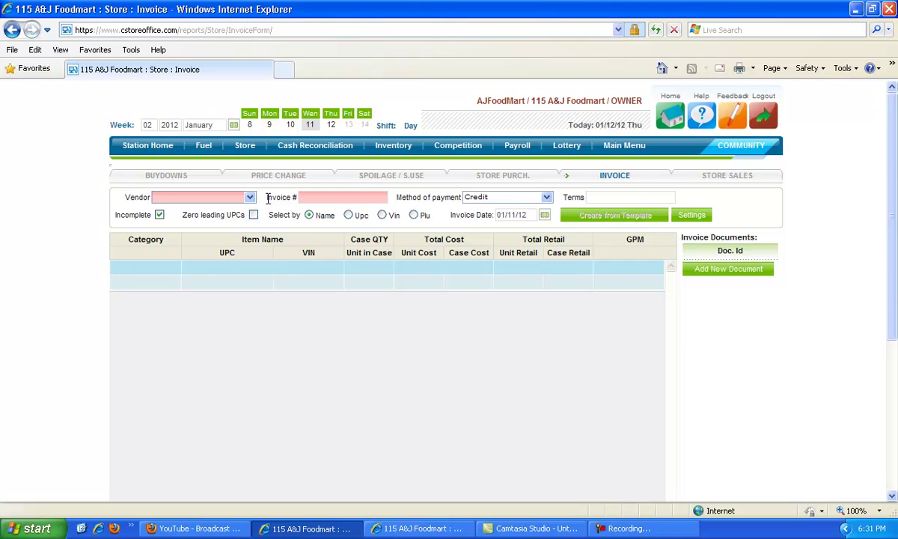
{"action": "type", "text": "swi"}
{"action": "key", "text": "Tab"}
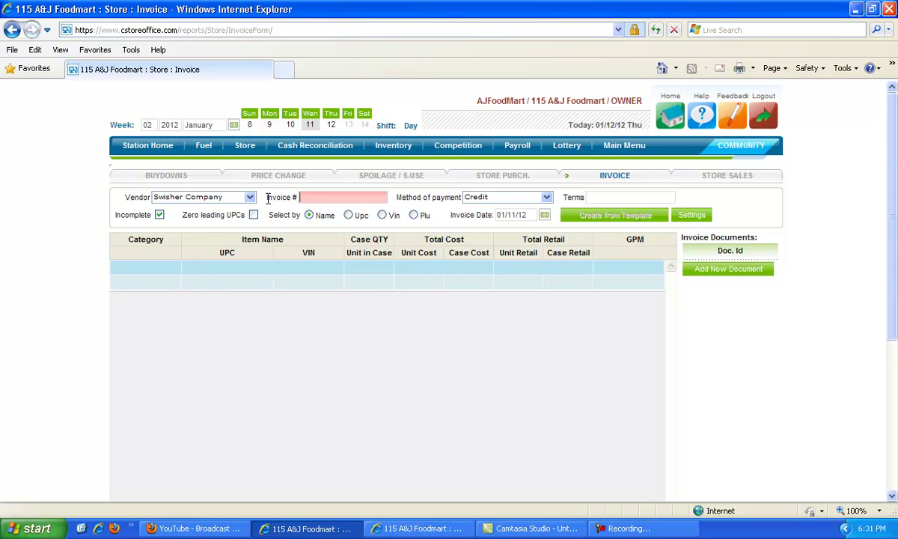
{"action": "type", "text": "0693119"}
{"action": "left_click", "coordinate": [547, 197]}
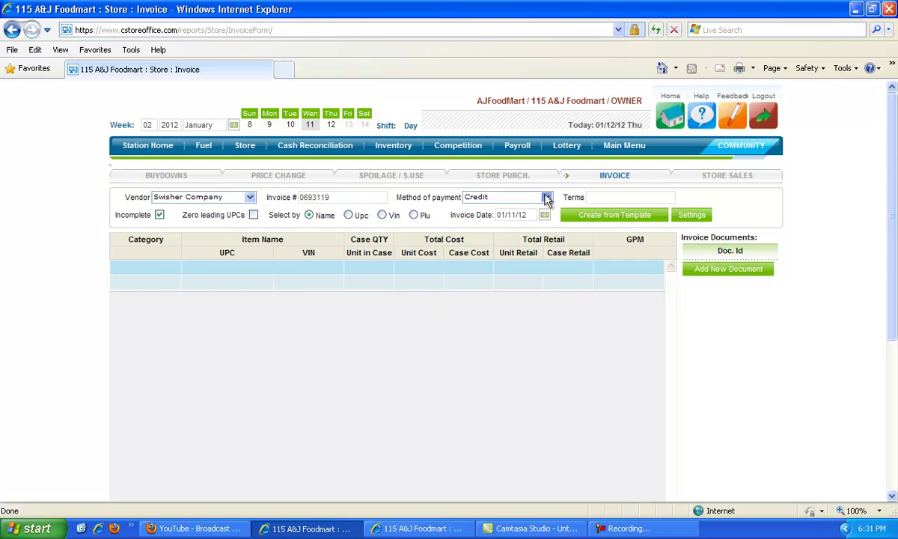
{"action": "left_click", "coordinate": [547, 198]}
{"action": "left_click", "coordinate": [496, 209]}
- Set the invoice's item selection method to Upc, keeping the invoice date at 01/11/12
{"action": "left_click", "coordinate": [545, 216]}
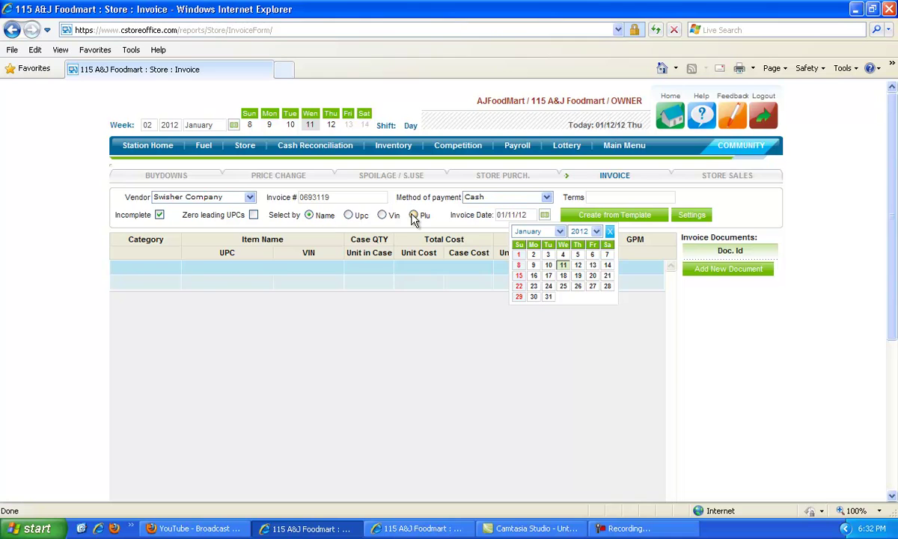
{"action": "left_click", "coordinate": [350, 216]}
{"action": "left_click", "coordinate": [610, 231]}
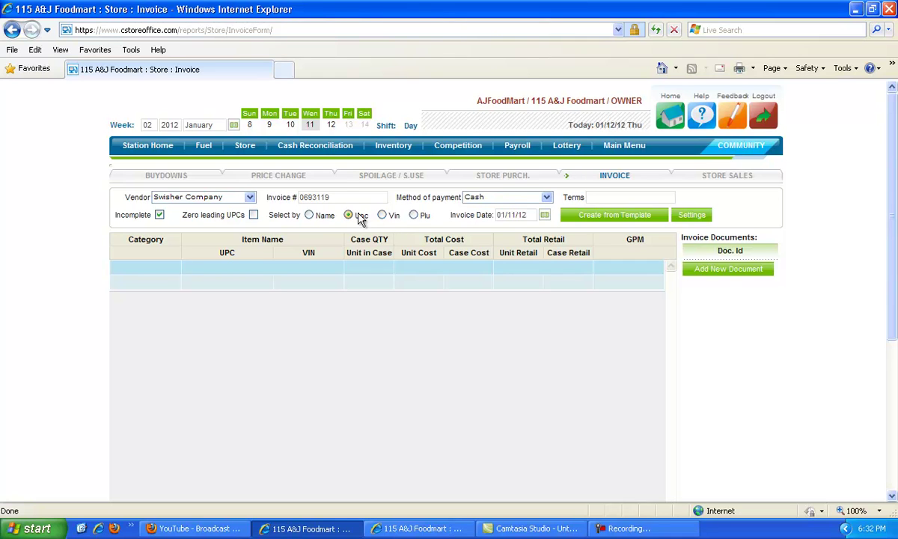
{"action": "left_click", "coordinate": [381, 216]}
{"action": "key", "text": "alt"}
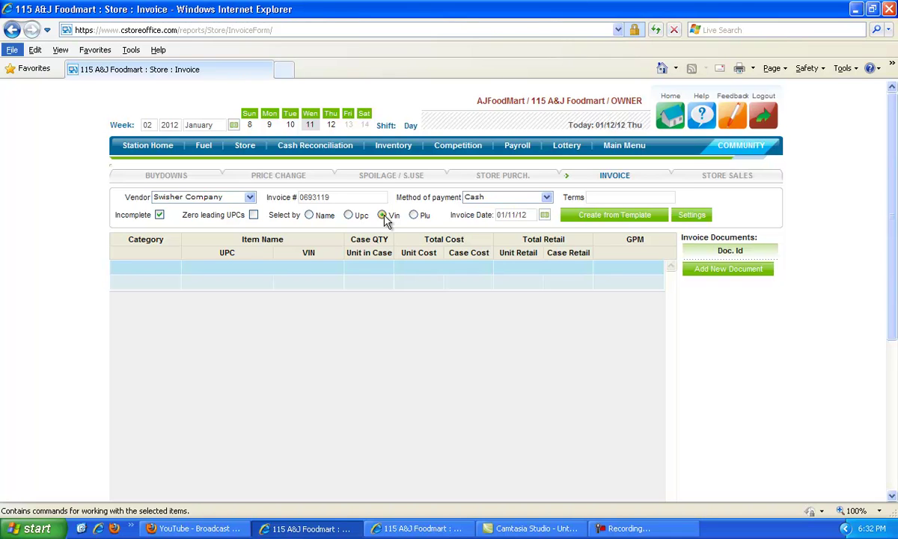
{"action": "key", "text": "Escape"}
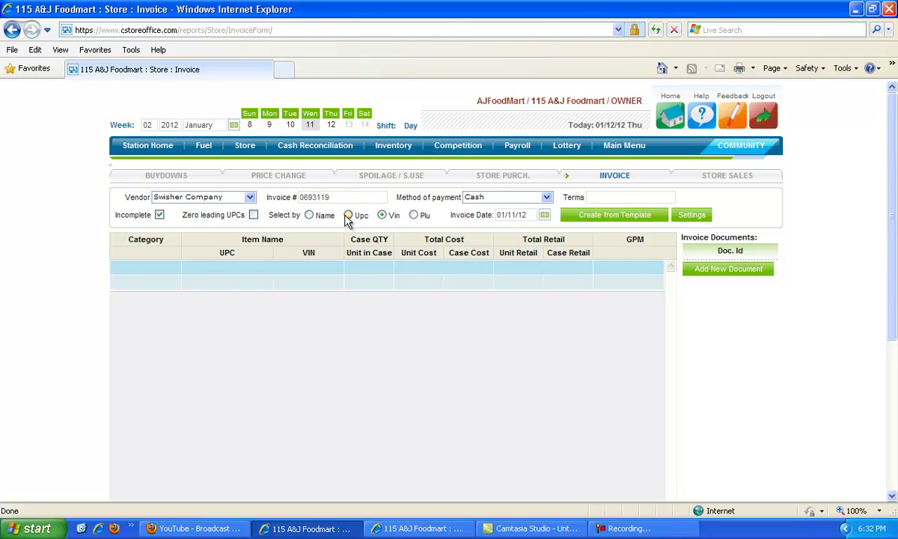
{"action": "left_click", "coordinate": [349, 216]}
{"action": "left_click", "coordinate": [349, 215]}
{"action": "left_click", "coordinate": [241, 289]}
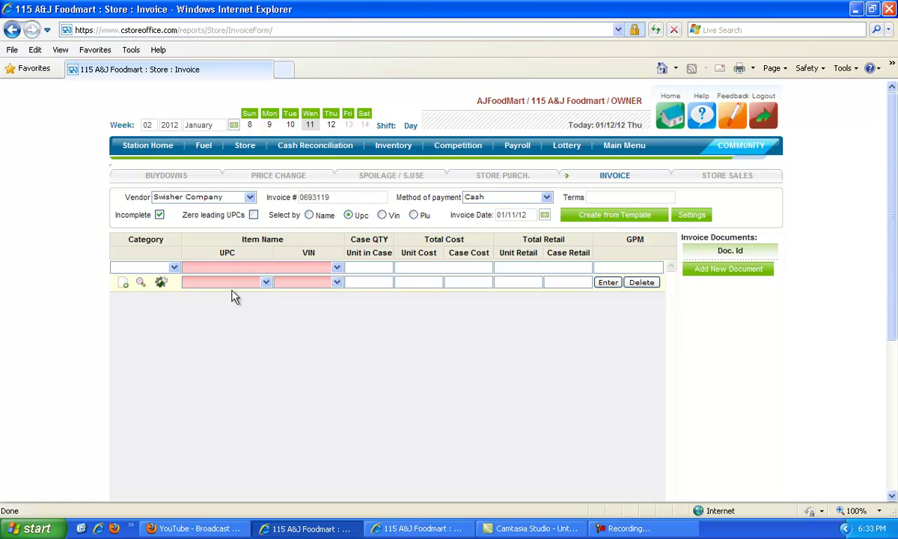
{"action": "type", "text": "025900227265"}
{"action": "key", "text": "Return"}
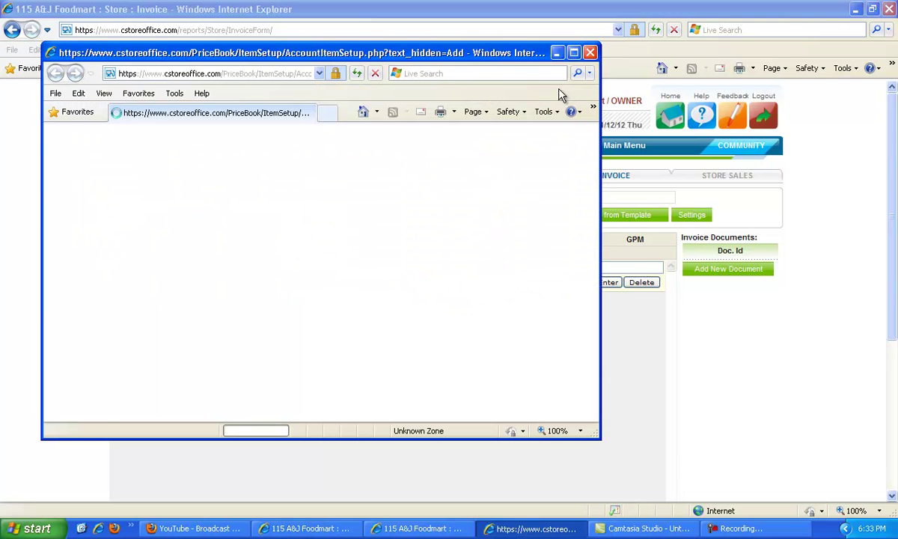
{"action": "left_click", "coordinate": [573, 54]}
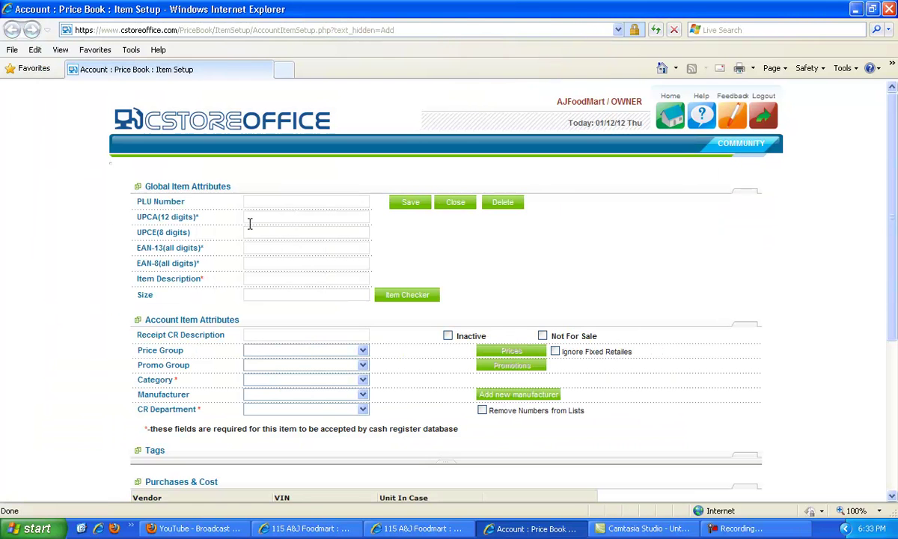
{"action": "left_click", "coordinate": [257, 218]}
{"action": "type", "text": "0259"}
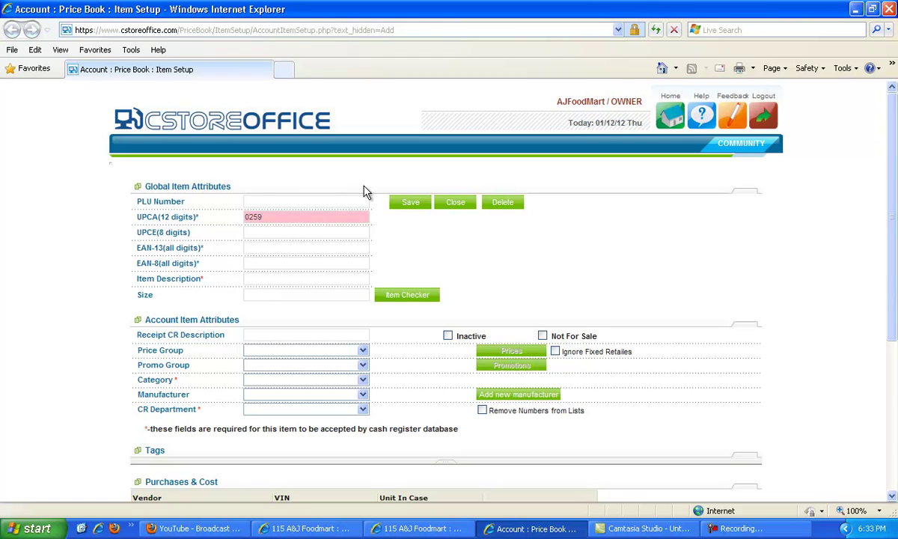
{"action": "type", "text": "00227265"}
{"action": "left_click", "coordinate": [345, 264]}
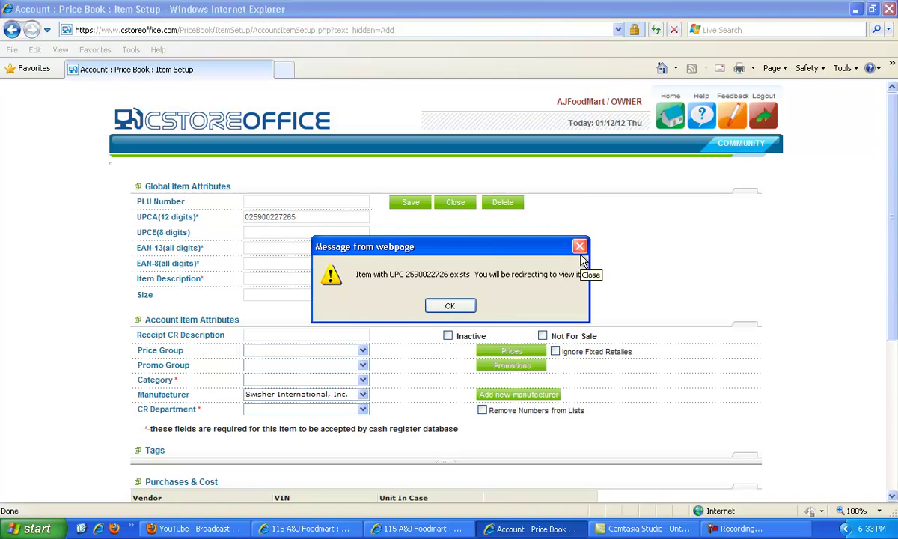
{"action": "left_click", "coordinate": [580, 253]}
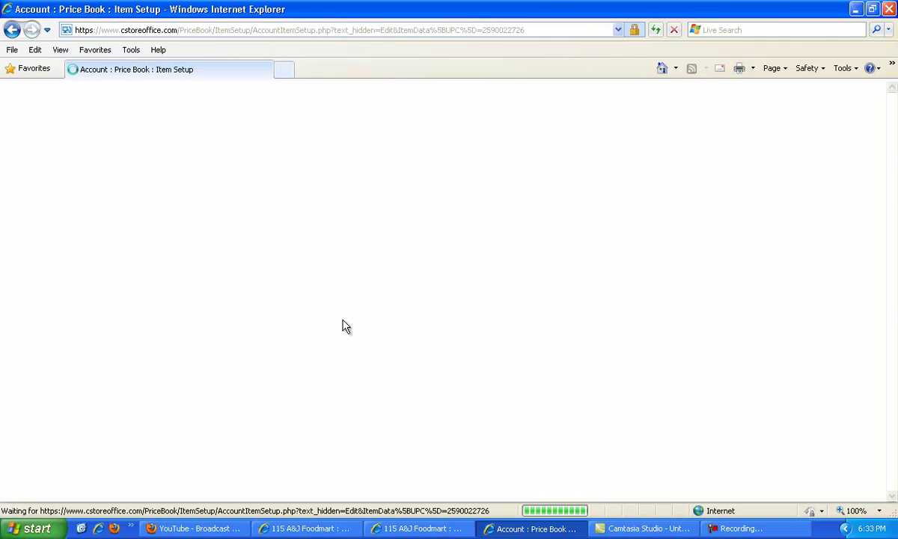
- Check the item's attributes and Purchases & Cost section, save the item, and reload the vendor's price book
{"action": "scroll", "coordinate": [299, 329], "scroll_direction": "down", "scroll_amount": 5}
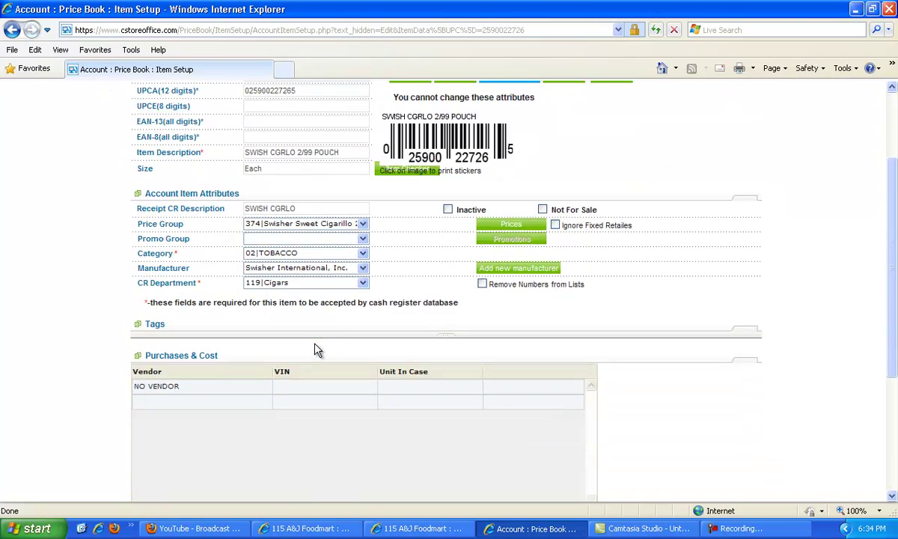
{"action": "left_click", "coordinate": [177, 323]}
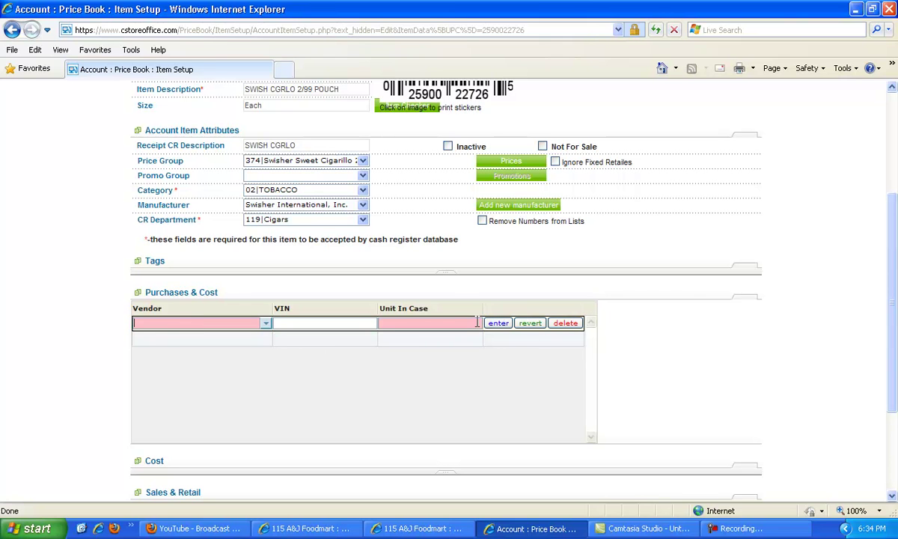
{"action": "scroll", "coordinate": [429, 299], "scroll_direction": "up", "scroll_amount": 3}
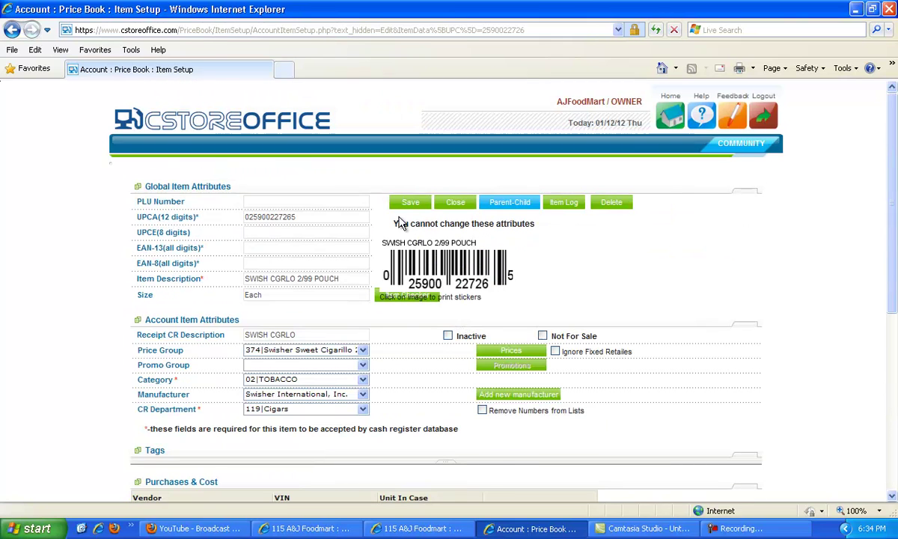
{"action": "left_click", "coordinate": [423, 203]}
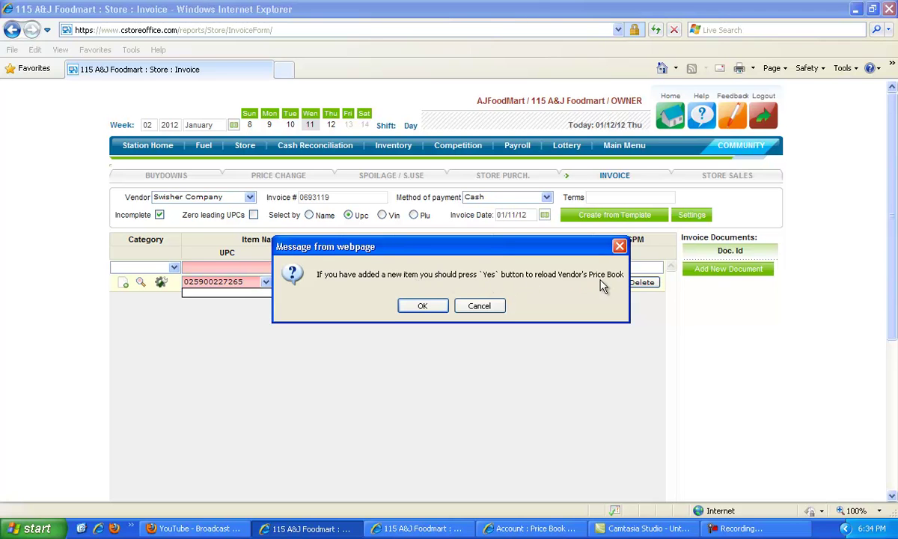
{"action": "left_click", "coordinate": [421, 308]}
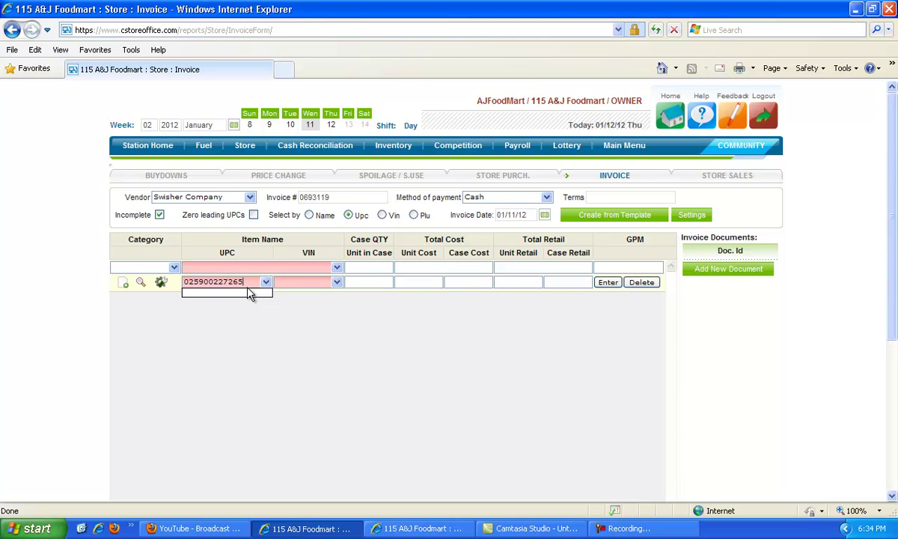
{"action": "key", "text": "Home"}
{"action": "key", "text": "Right"}
{"action": "key", "text": "BackSpace"}
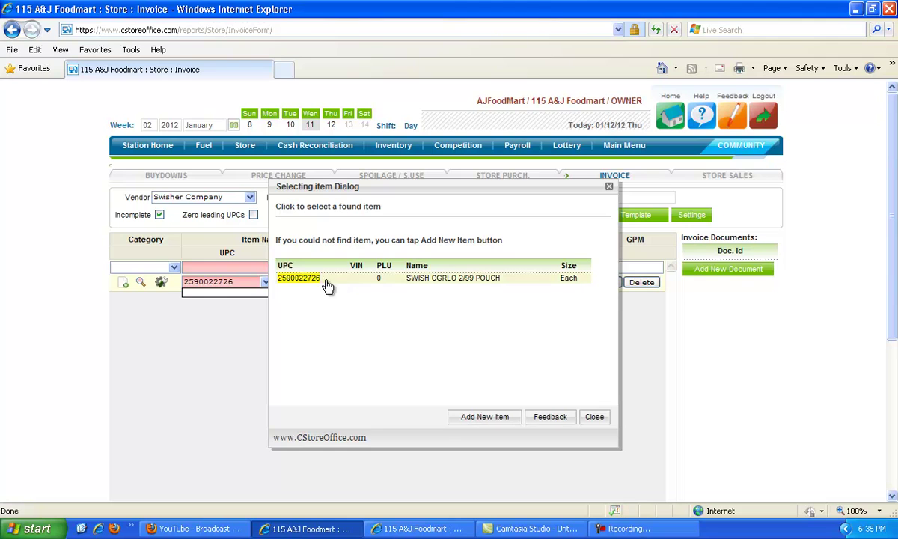
{"action": "left_click", "coordinate": [452, 280]}
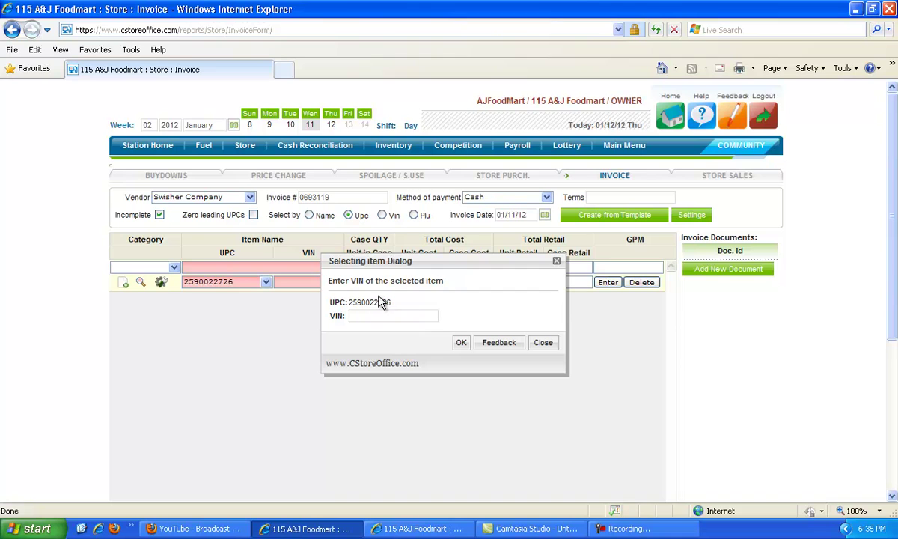
- Assign VIN 2726 to the selected item and confirm it
{"action": "left_click_drag", "start_coordinate": [373, 302], "coordinate": [389, 303]}
{"action": "left_click", "coordinate": [401, 316]}
{"action": "type", "text": "2726"}
{"action": "left_click", "coordinate": [462, 342]}
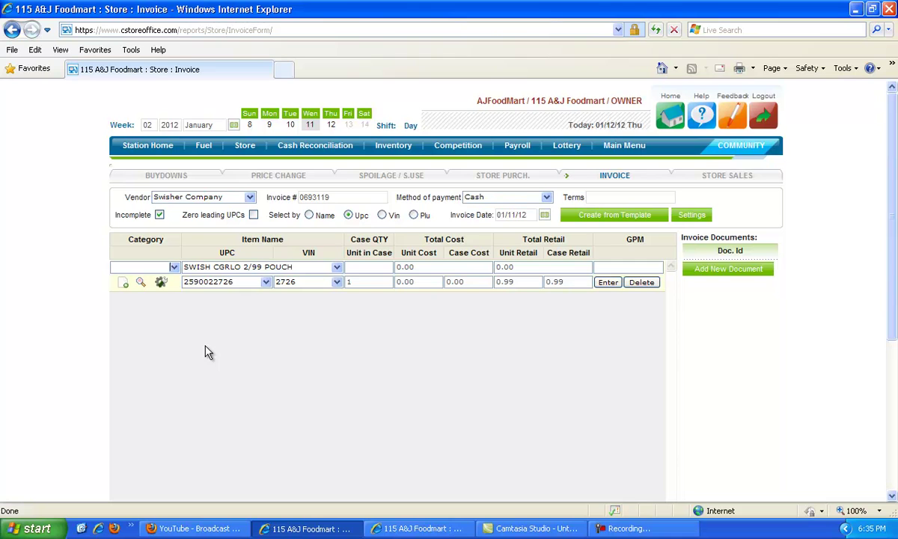
- Set the SWISH CGRLO 2/99 POUCH line to a case quantity of 5 with 15 units per case
{"action": "left_click", "coordinate": [381, 267]}
{"action": "type", "text": "5"}
{"action": "left_click", "coordinate": [363, 282]}
{"action": "type", "text": "5"}
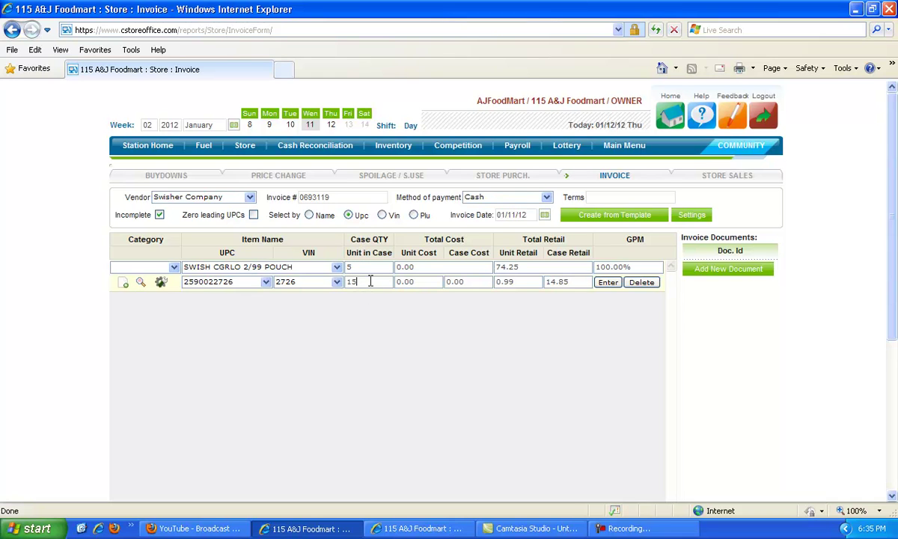
- Set the line's case cost to 10.02 and enter the line into the invoice
{"action": "key", "text": "Tab"}
{"action": "type", "text": "10.02"}
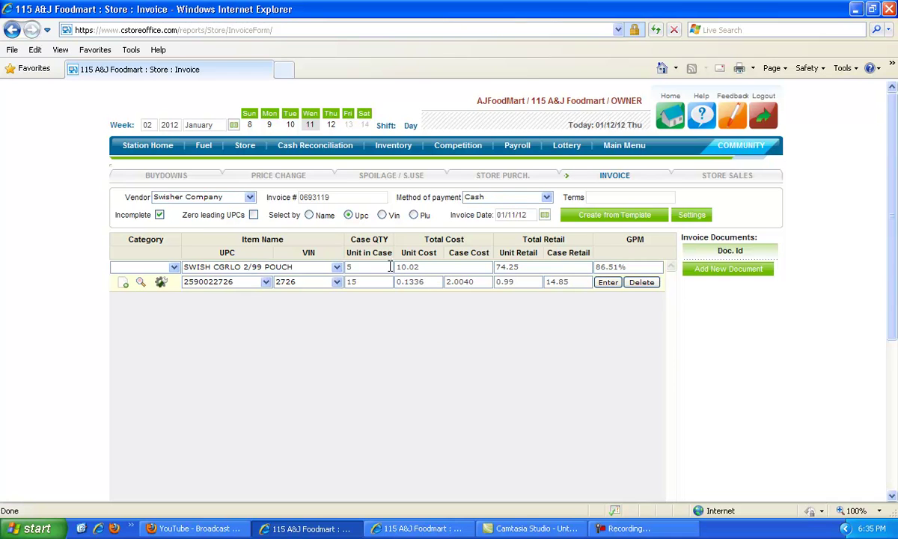
{"action": "key", "text": "Tab"}
{"action": "type", "text": "10.02"}
{"action": "left_click", "coordinate": [606, 285]}
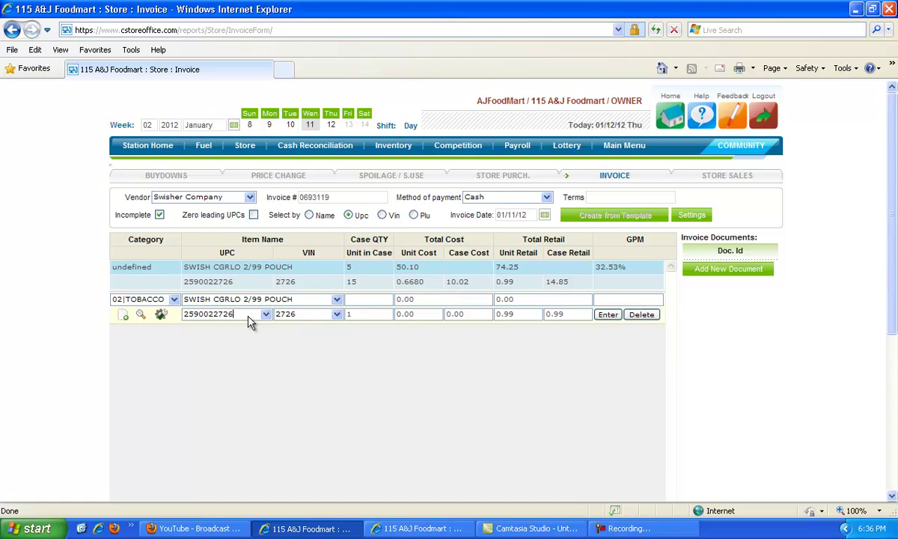
{"action": "key", "text": "BackSpace"}
{"action": "type", "text": "9"}
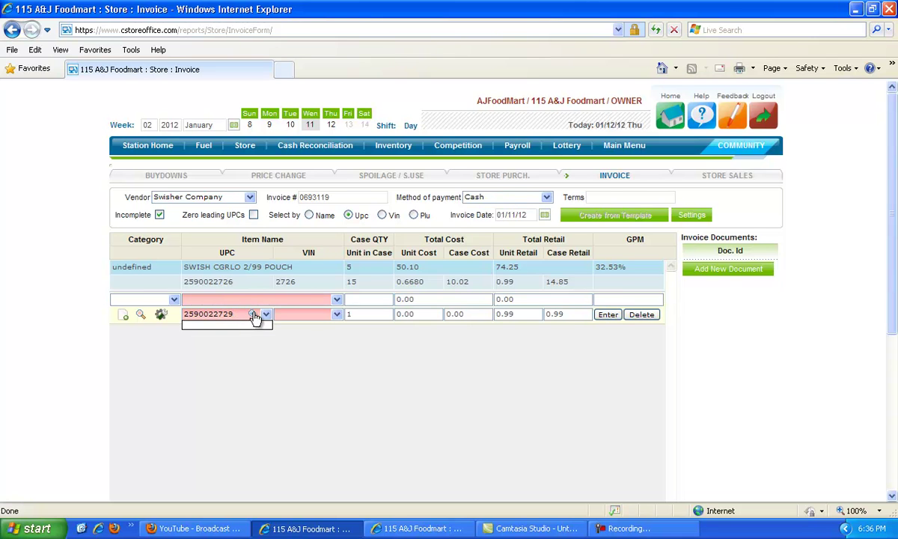
{"action": "key", "text": "Tab"}
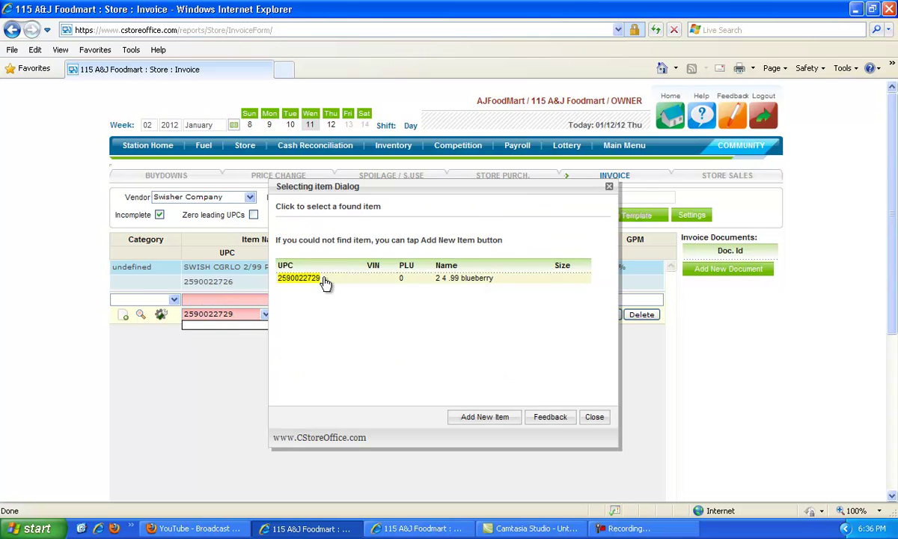
{"action": "left_click", "coordinate": [325, 281]}
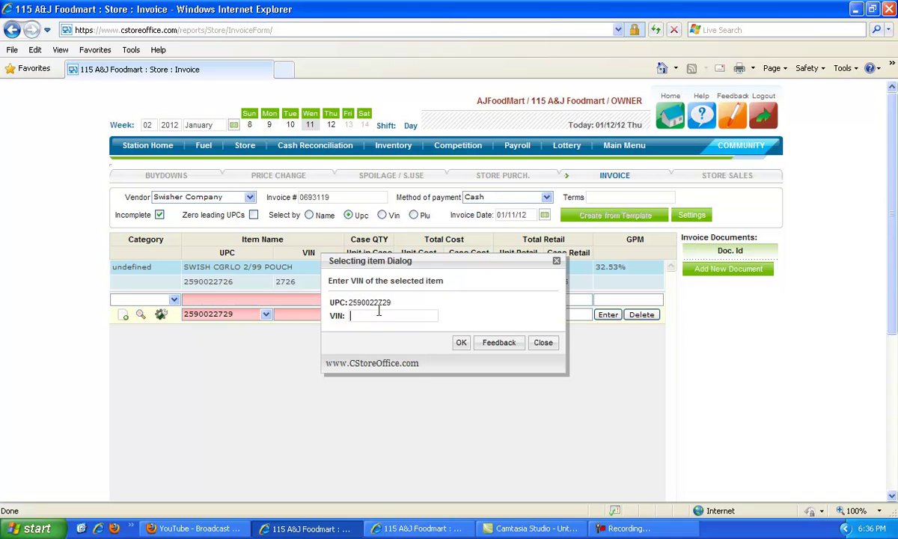
- Assign VIN 2729 to the selected blueberry item and confirm it
{"action": "left_click_drag", "start_coordinate": [373, 302], "coordinate": [400, 309]}
{"action": "left_click", "coordinate": [396, 315]}
{"action": "type", "text": "2729"}
{"action": "left_click", "coordinate": [461, 346]}
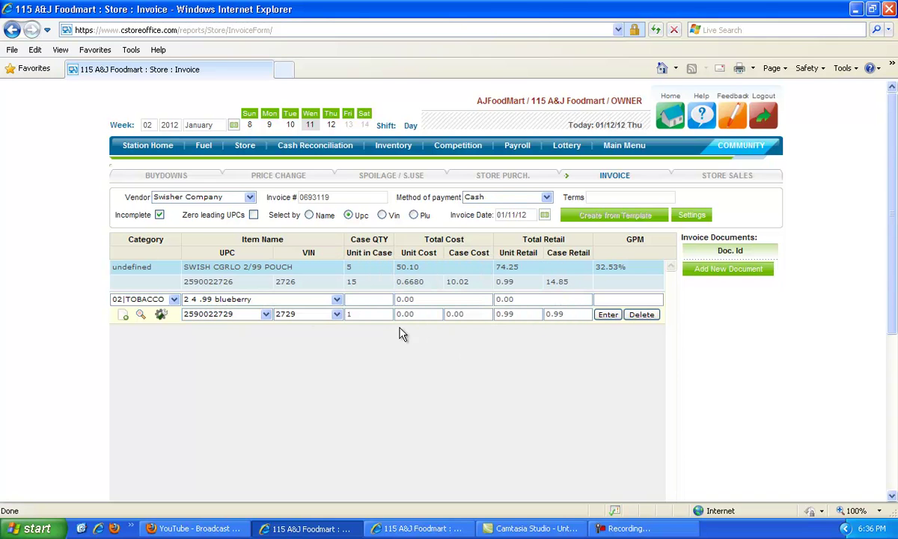
- Set the blueberry line to 3 cases of 15 units with a total cost of 30.06, and enter it into the invoice
{"action": "left_click", "coordinate": [374, 299]}
{"action": "type", "text": "3"}
{"action": "left_click", "coordinate": [363, 314]}
{"action": "type", "text": "5"}
{"action": "left_click", "coordinate": [425, 300]}
{"action": "type", "text": "30.06"}
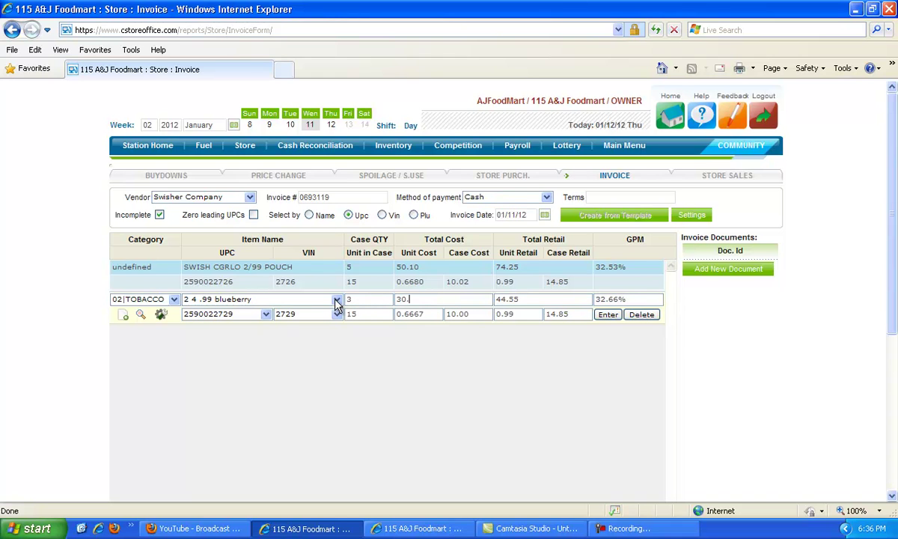
{"action": "left_click", "coordinate": [434, 314]}
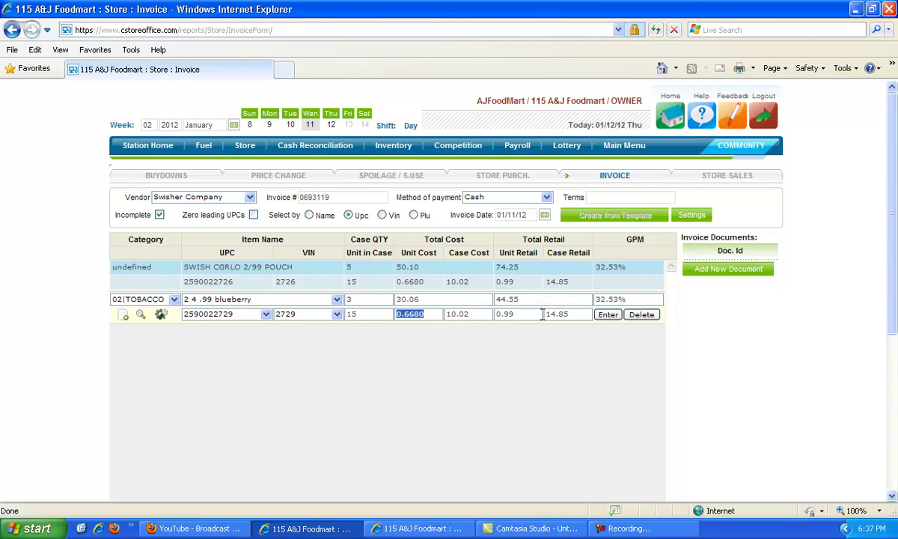
{"action": "left_click", "coordinate": [609, 315]}
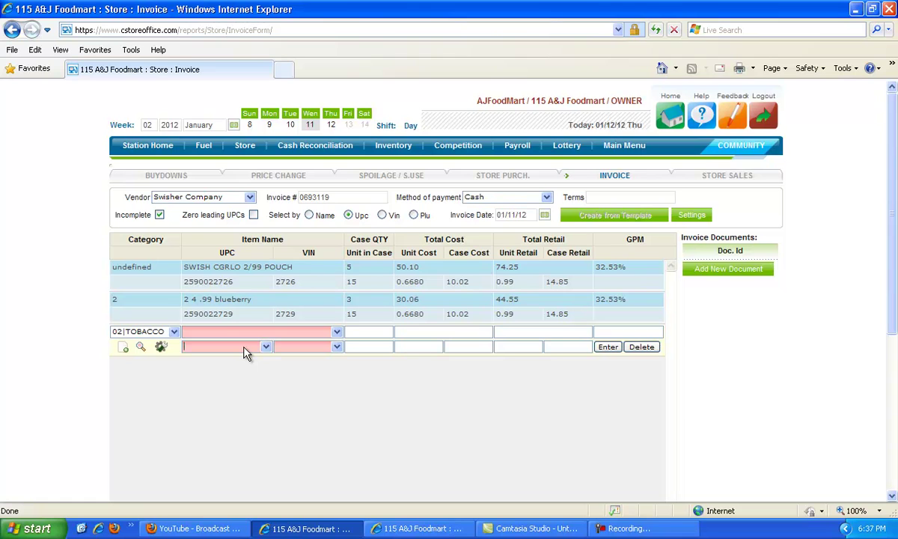
{"action": "type", "text": "2590022727"}
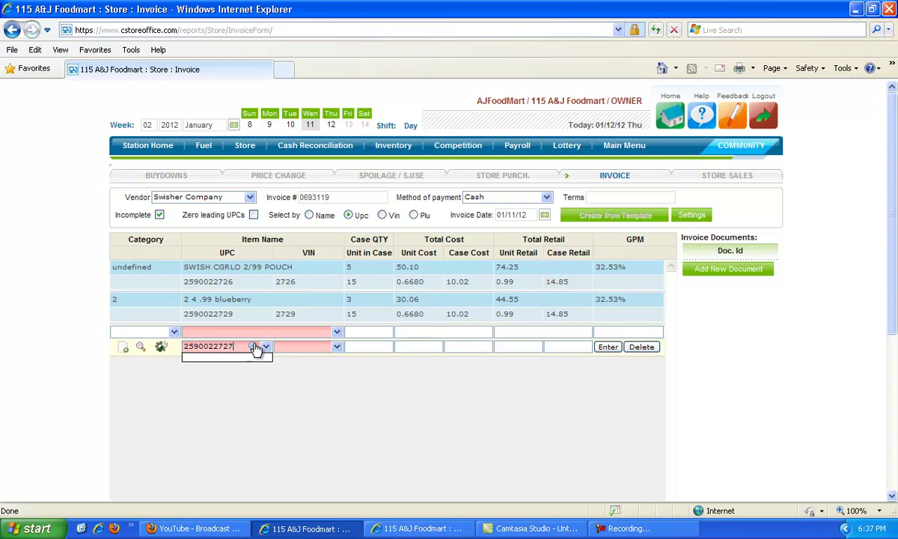
{"action": "key", "text": "Return"}
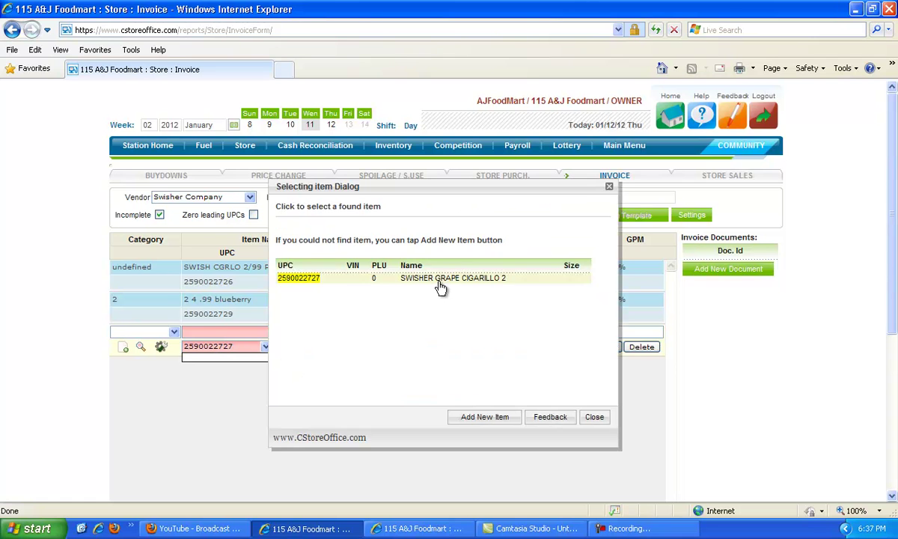
{"action": "left_click", "coordinate": [440, 288]}
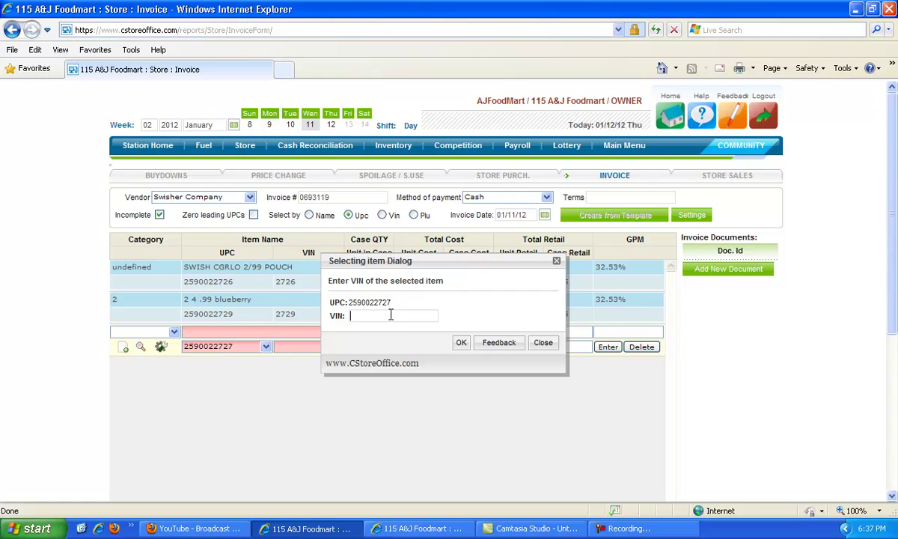
{"action": "type", "text": "2727"}
{"action": "left_click", "coordinate": [461, 343]}
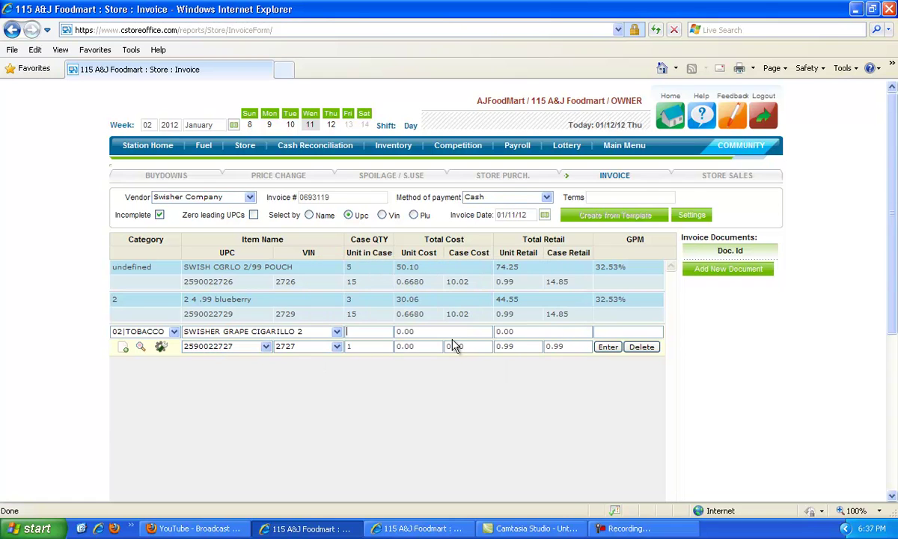
- Set the SWISHER GRAPE CIGARILLO 2 line to 4 cases of 15 units with a total cost of 40.08, and enter it
{"action": "left_click", "coordinate": [371, 346]}
{"action": "type", "text": "5"}
{"action": "key", "text": "Tab"}
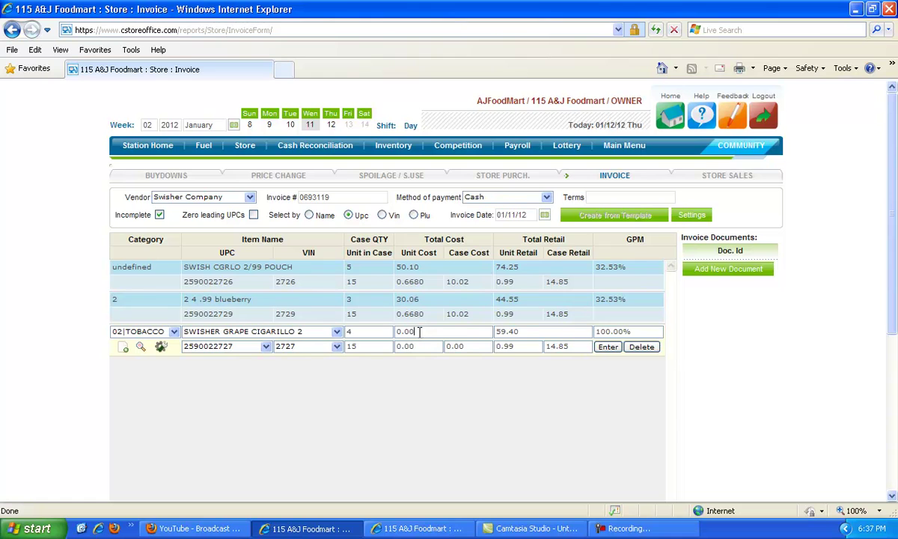
{"action": "type", "text": "40.08"}
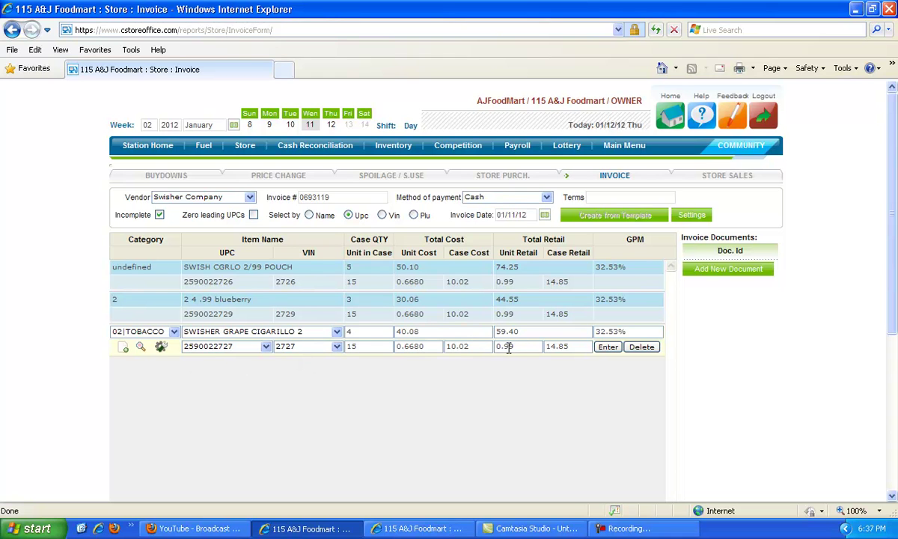
{"action": "left_click", "coordinate": [607, 347]}
- Check the invoice totals below the item lines and complete the Swisher Company invoice
{"action": "scroll", "coordinate": [452, 310], "scroll_direction": "down", "scroll_amount": 2}
{"action": "scroll", "coordinate": [452, 311], "scroll_direction": "down", "scroll_amount": 5}
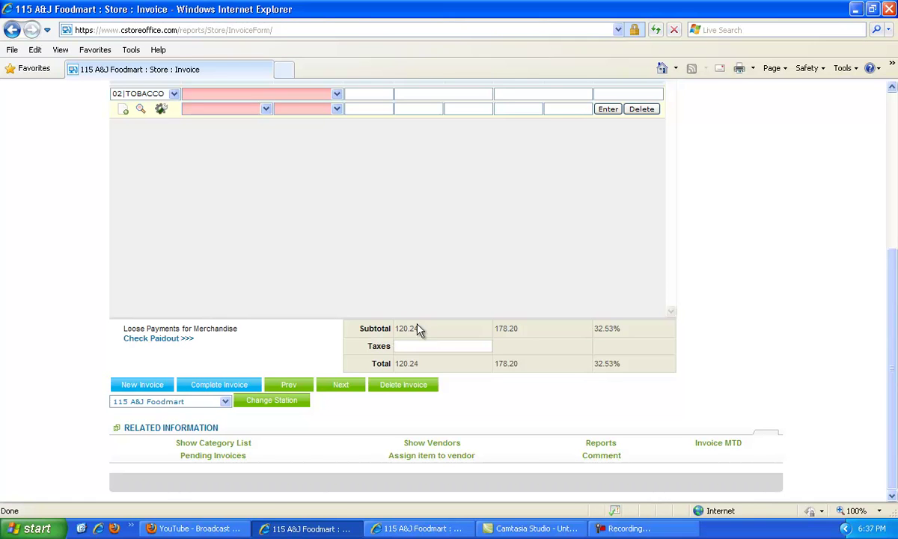
{"action": "left_click", "coordinate": [219, 387]}
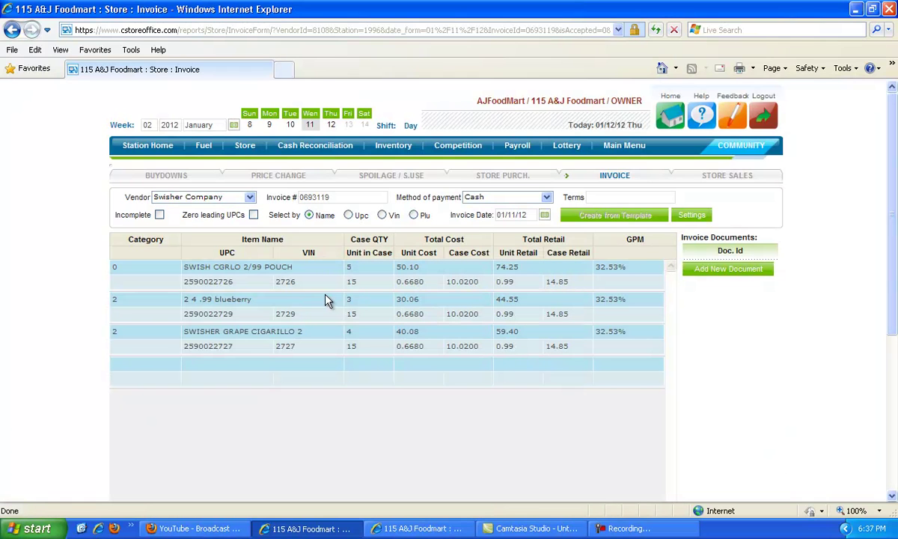
- Switch to the Pending Invoices report window and refresh it to check the current invoices list
{"action": "left_click", "coordinate": [404, 529]}
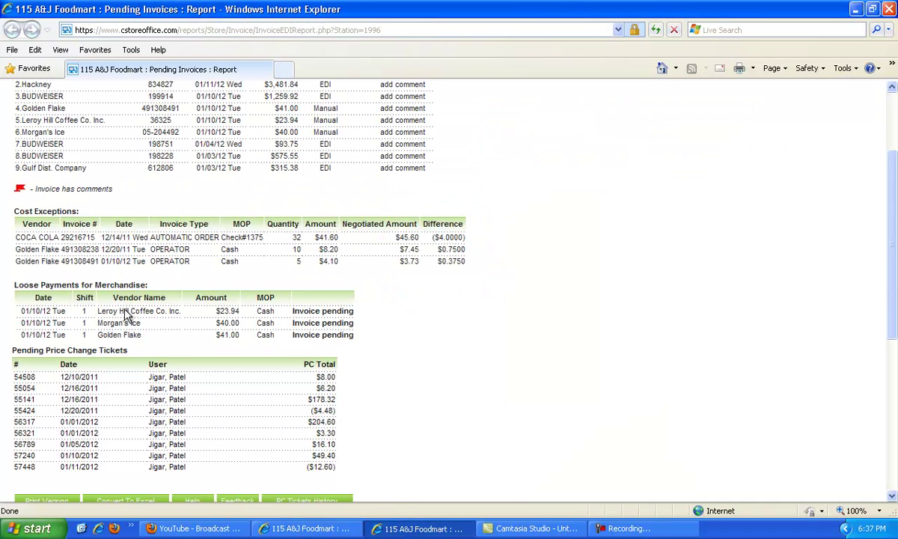
{"action": "scroll", "coordinate": [410, 360], "scroll_direction": "up", "scroll_amount": 1}
{"action": "scroll", "coordinate": [410, 360], "scroll_direction": "up", "scroll_amount": 3}
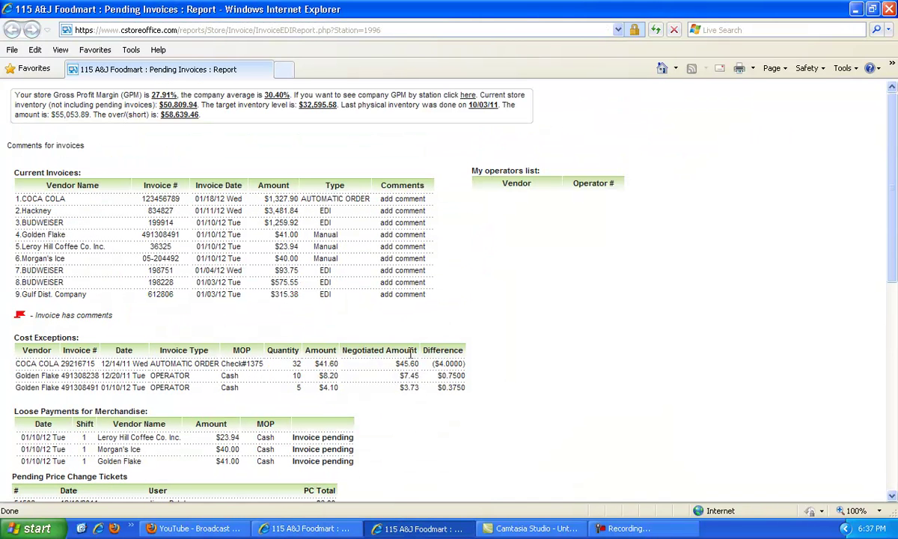
{"action": "scroll", "coordinate": [331, 245], "scroll_direction": "down", "scroll_amount": 3}
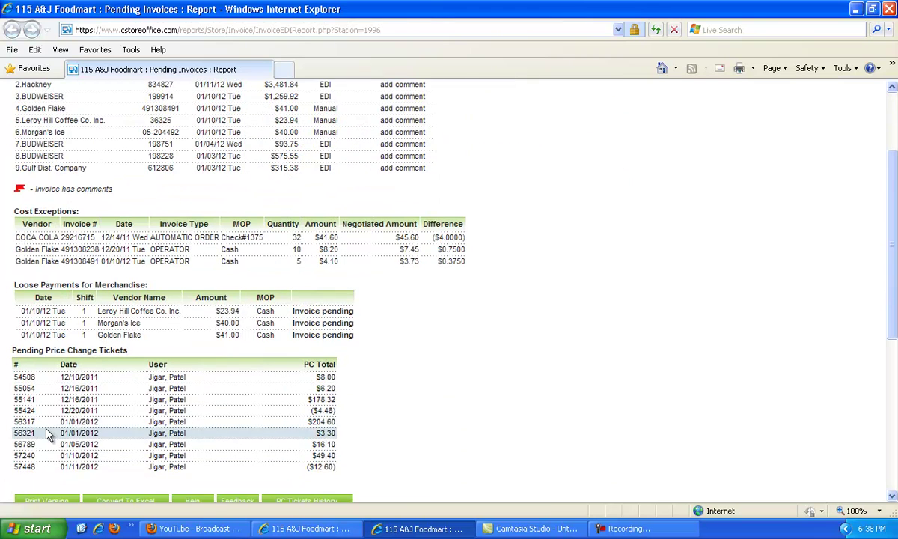
{"action": "scroll", "coordinate": [445, 95], "scroll_direction": "up", "scroll_amount": 3}
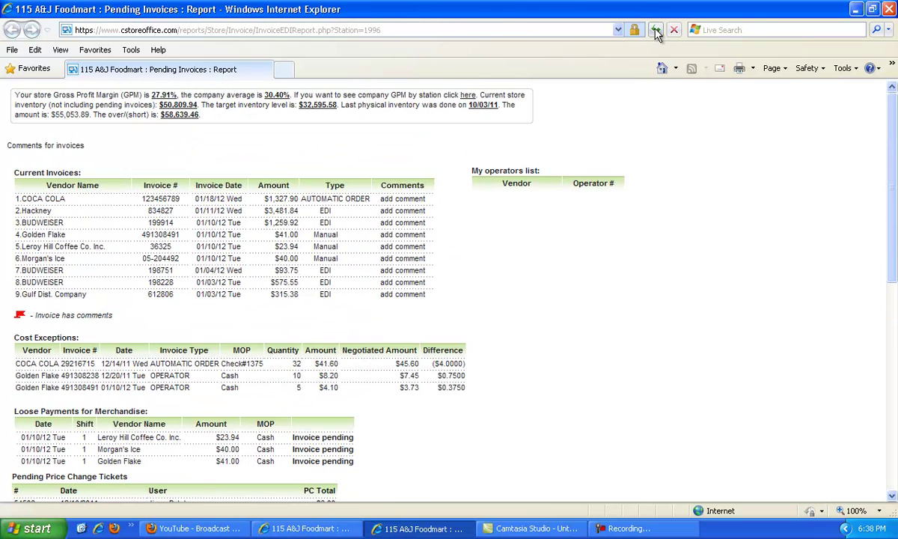
{"action": "left_click", "coordinate": [655, 31]}
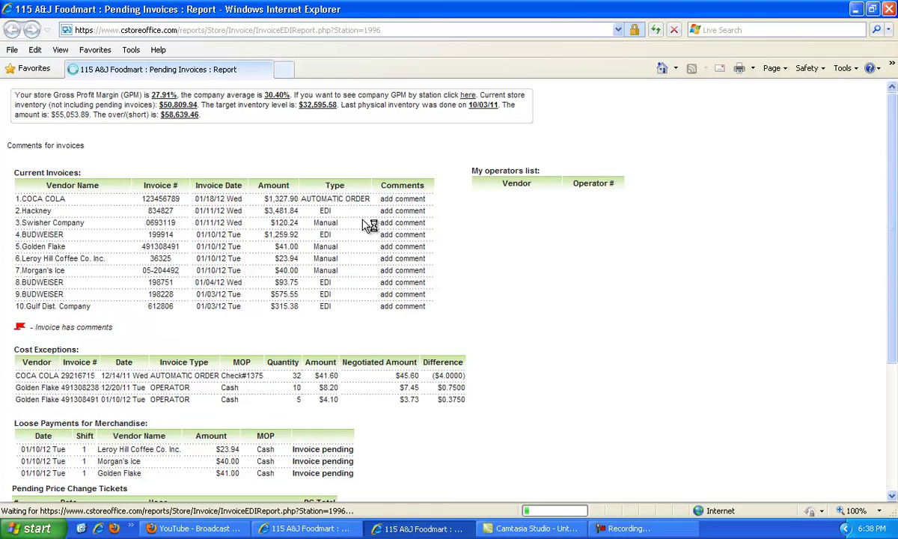
{"action": "scroll", "coordinate": [363, 225], "scroll_direction": "down", "scroll_amount": 5}
{"action": "scroll", "coordinate": [363, 224], "scroll_direction": "up", "scroll_amount": 5}
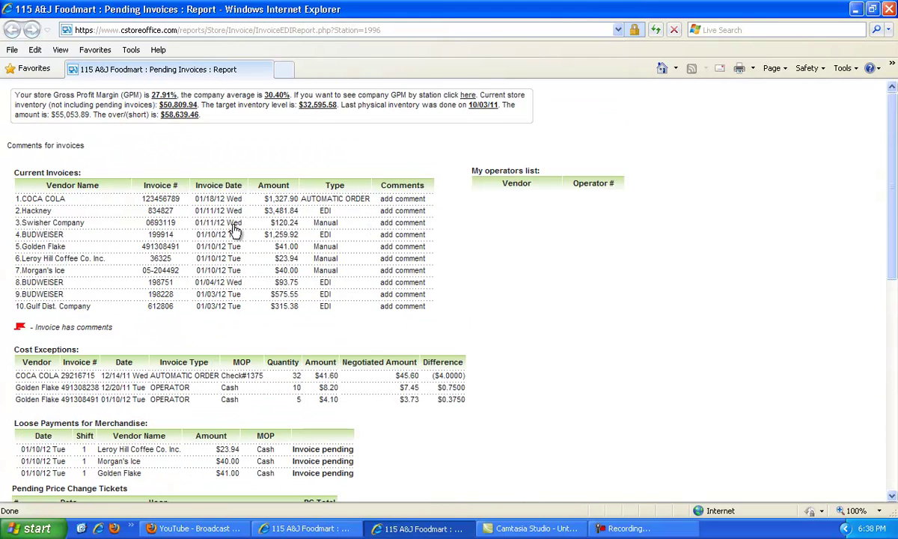
- Open the pending Swisher Company invoice, review its details and tobacco item lines, and return to the invoice form window
{"action": "left_click", "coordinate": [108, 230]}
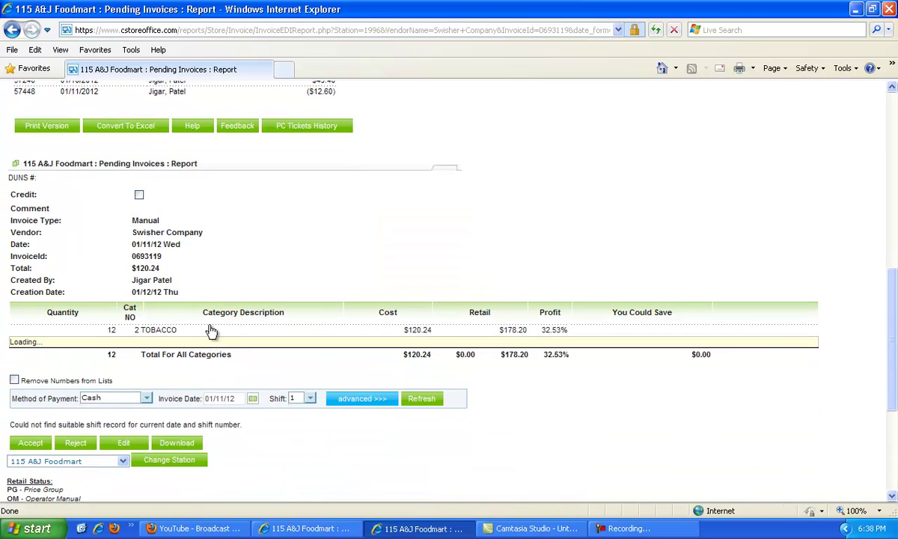
{"action": "scroll", "coordinate": [356, 235], "scroll_direction": "down", "scroll_amount": 1}
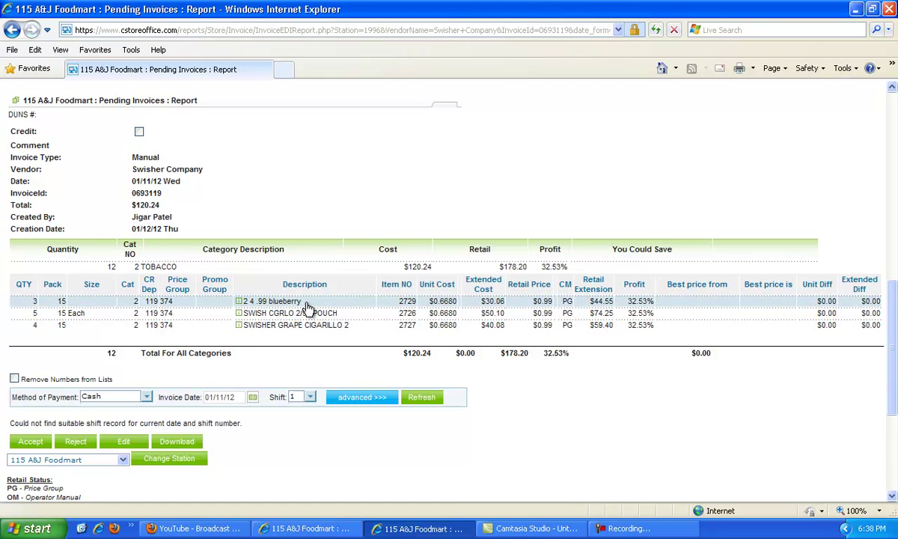
{"action": "scroll", "coordinate": [309, 310], "scroll_direction": "down", "scroll_amount": 3}
{"action": "scroll", "coordinate": [305, 309], "scroll_direction": "up", "scroll_amount": 5}
{"action": "scroll", "coordinate": [279, 327], "scroll_direction": "down", "scroll_amount": 5}
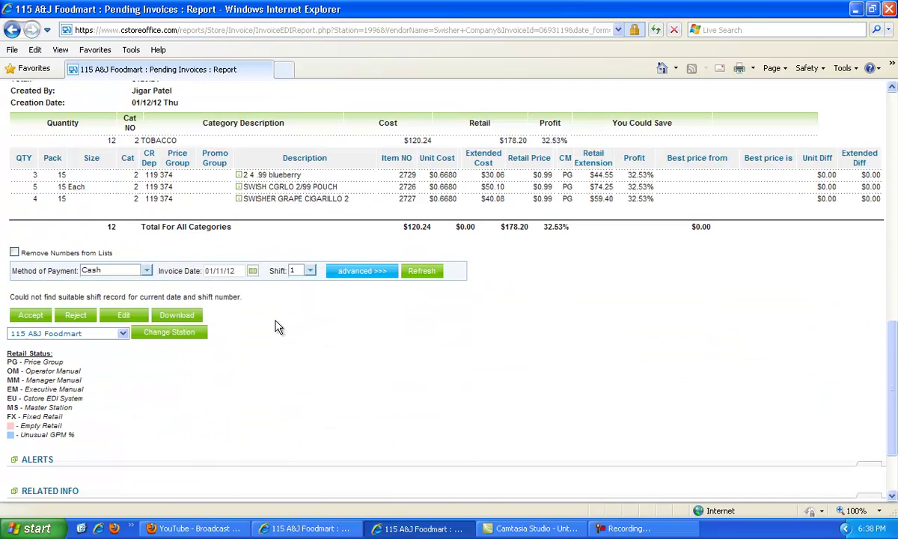
{"action": "scroll", "coordinate": [591, 247], "scroll_direction": "up", "scroll_amount": 4}
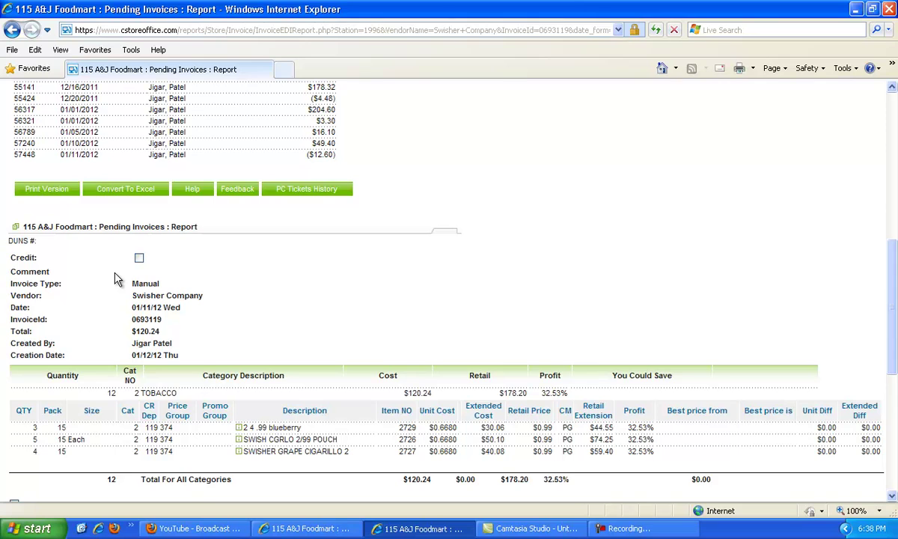
{"action": "scroll", "coordinate": [457, 206], "scroll_direction": "up", "scroll_amount": 8}
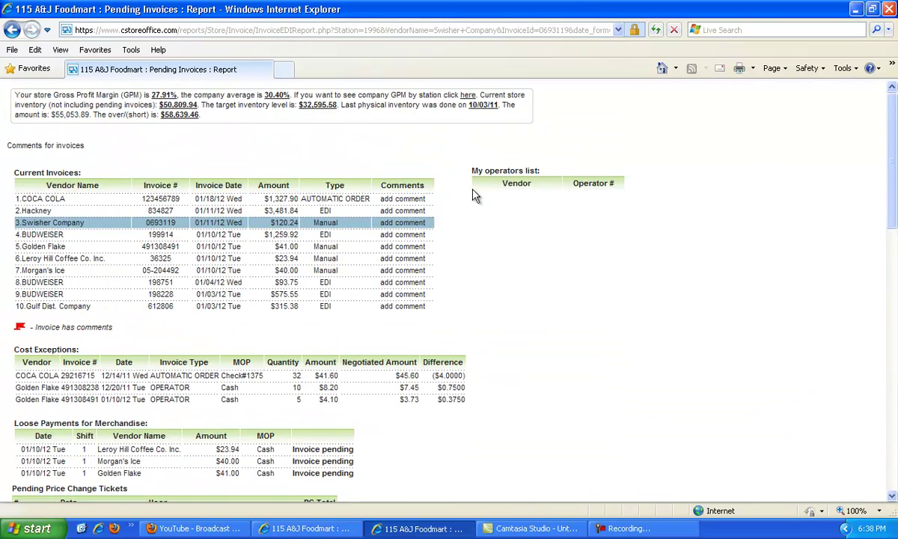
{"action": "left_click", "coordinate": [303, 528]}
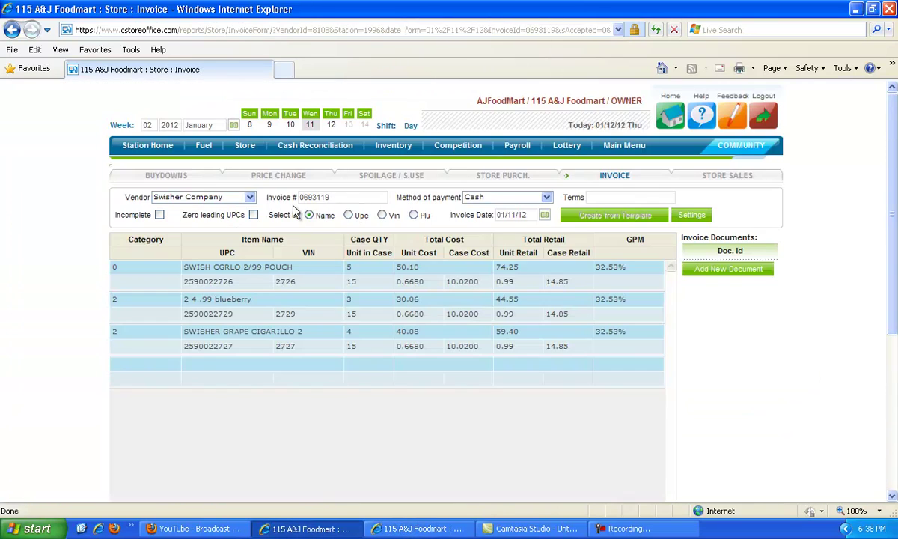